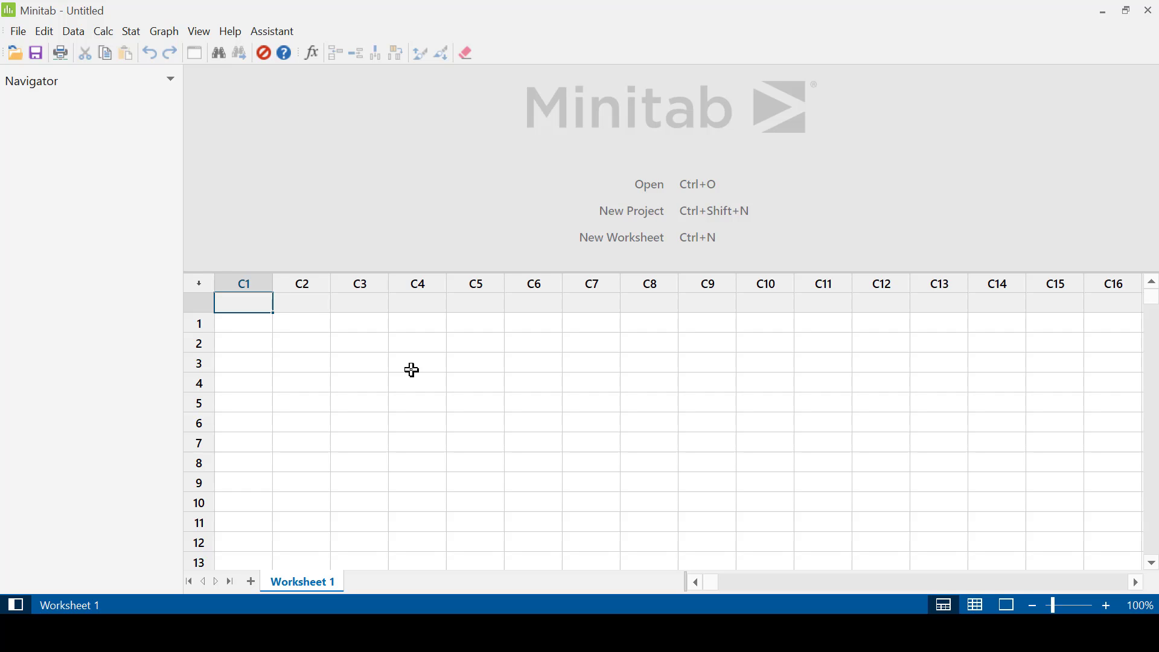
pyautogui.click(112, 36)
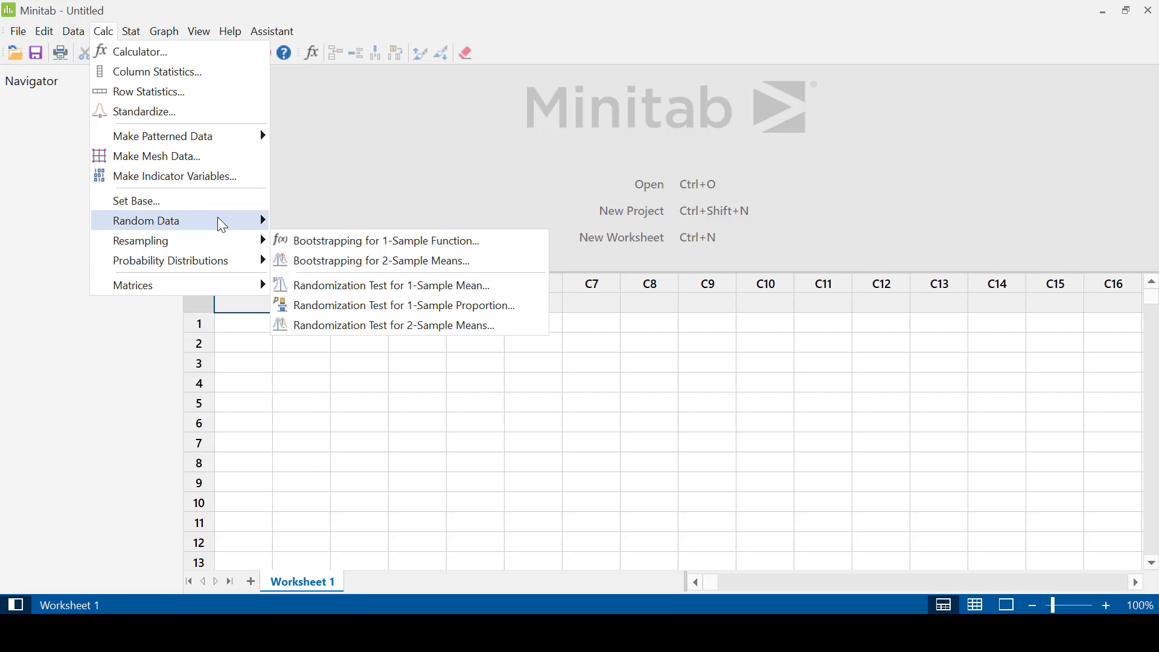
pyautogui.moveTo(221, 223)
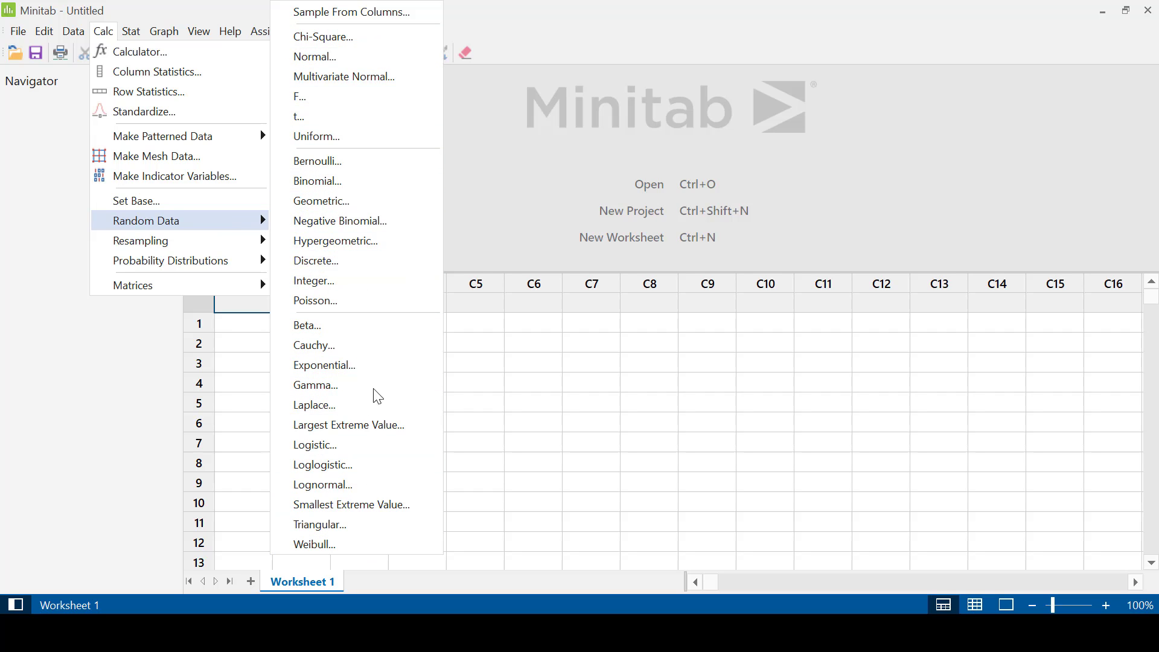
pyautogui.click(350, 55)
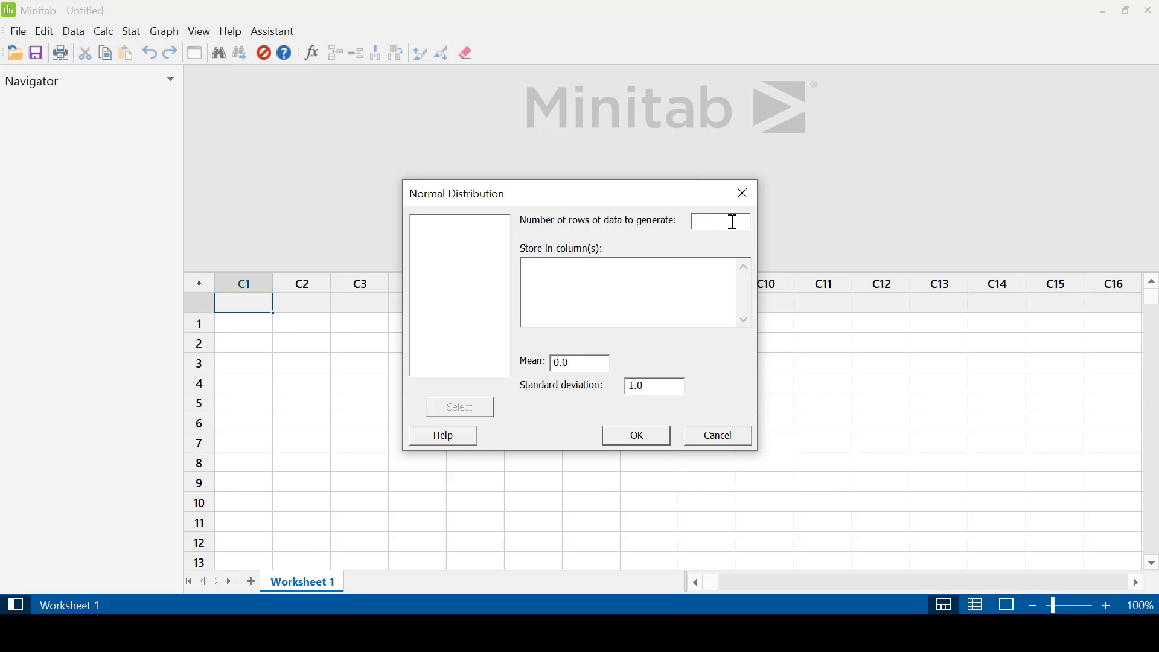
pyautogui.write('30')
pyautogui.click(578, 265)
pyautogui.click(581, 288)
pyautogui.write('C1')
pyautogui.click(698, 445)
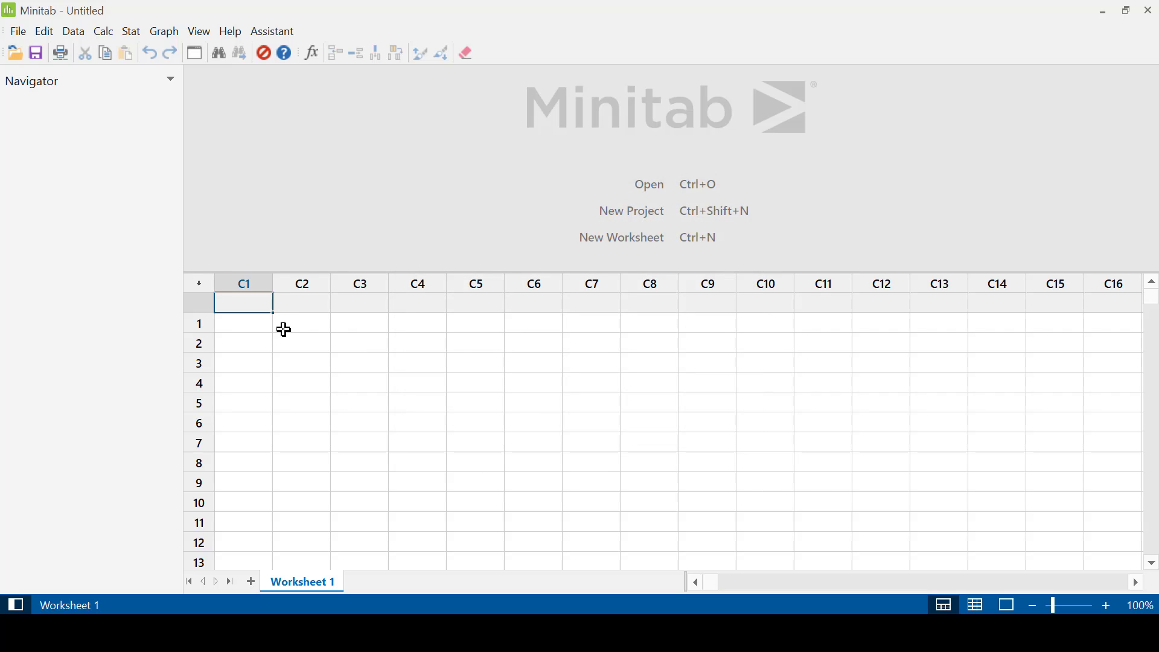
# Step: Name column C1 "Datos Normales"
pyautogui.write('Datos Normales')
pyautogui.click(331, 378)
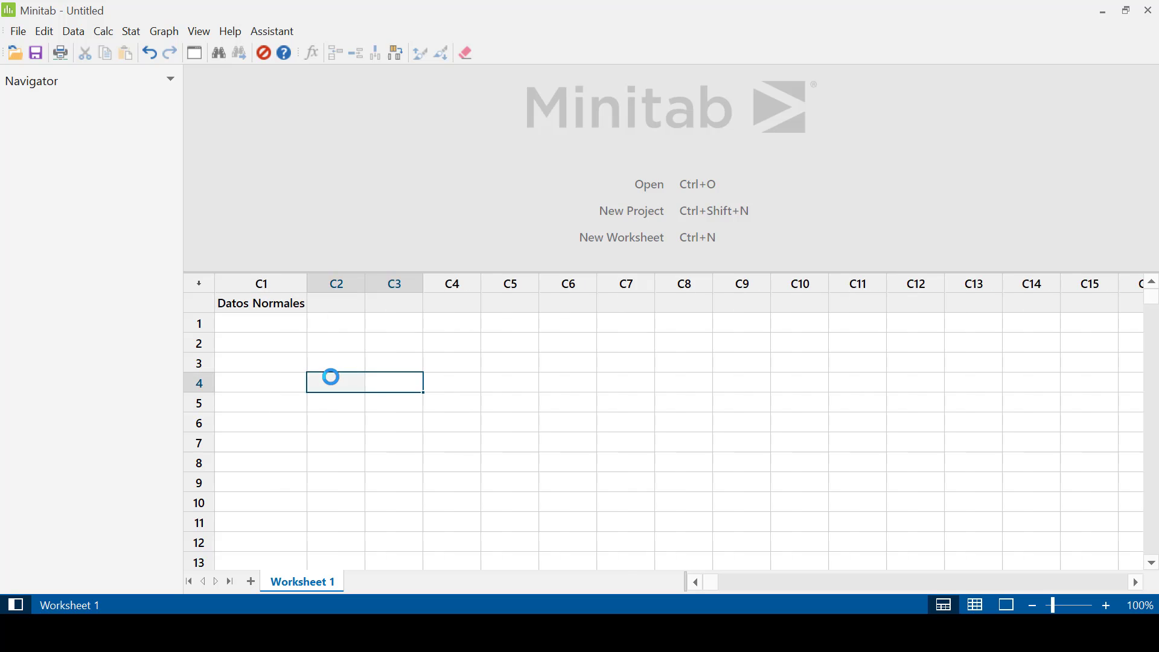
pyautogui.click(272, 398)
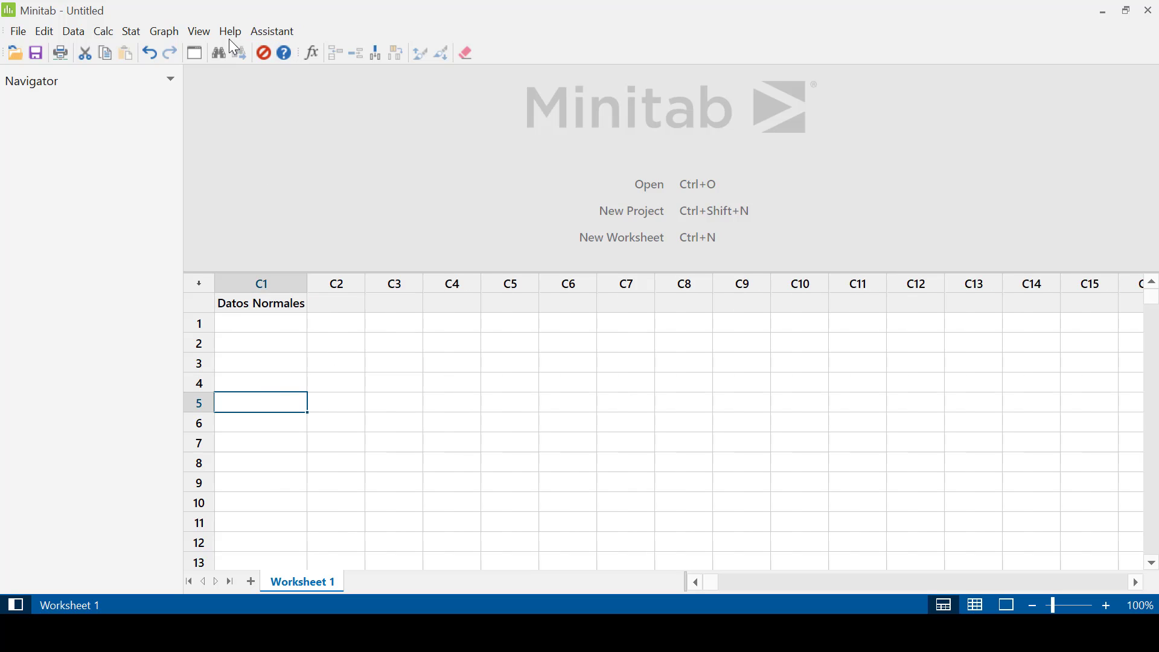
# Step: Set up normally distributed random data with 30 rows stored in the Datos Normales column
pyautogui.click(201, 54)
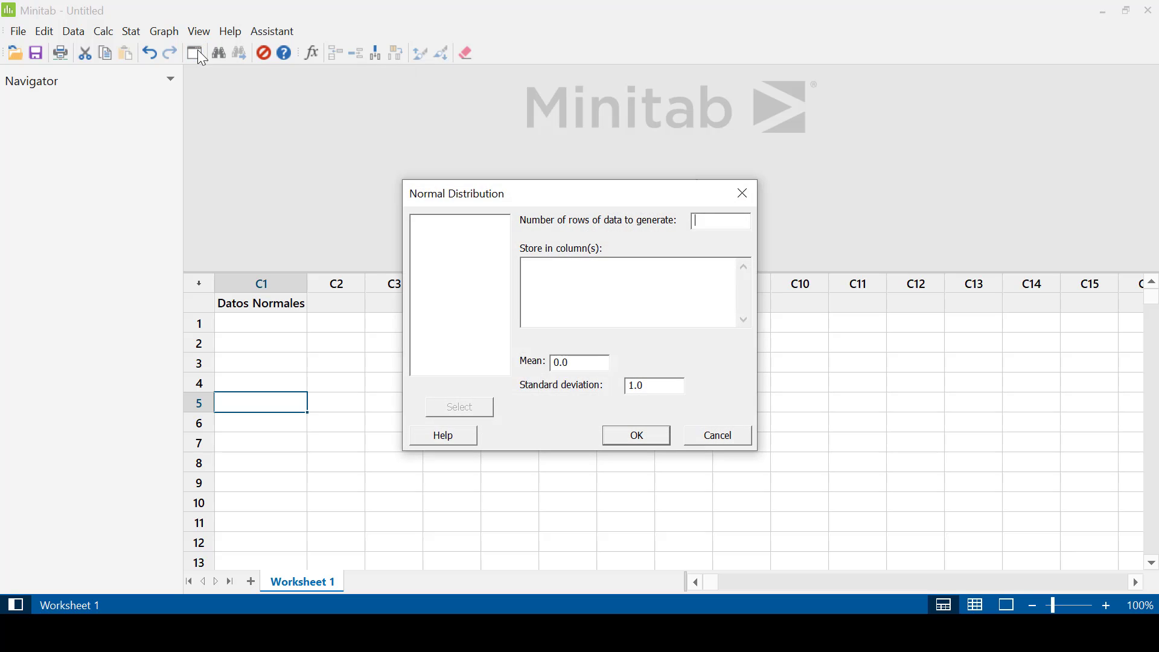
pyautogui.click(639, 268)
pyautogui.click(699, 220)
pyautogui.write('30')
pyautogui.click(578, 294)
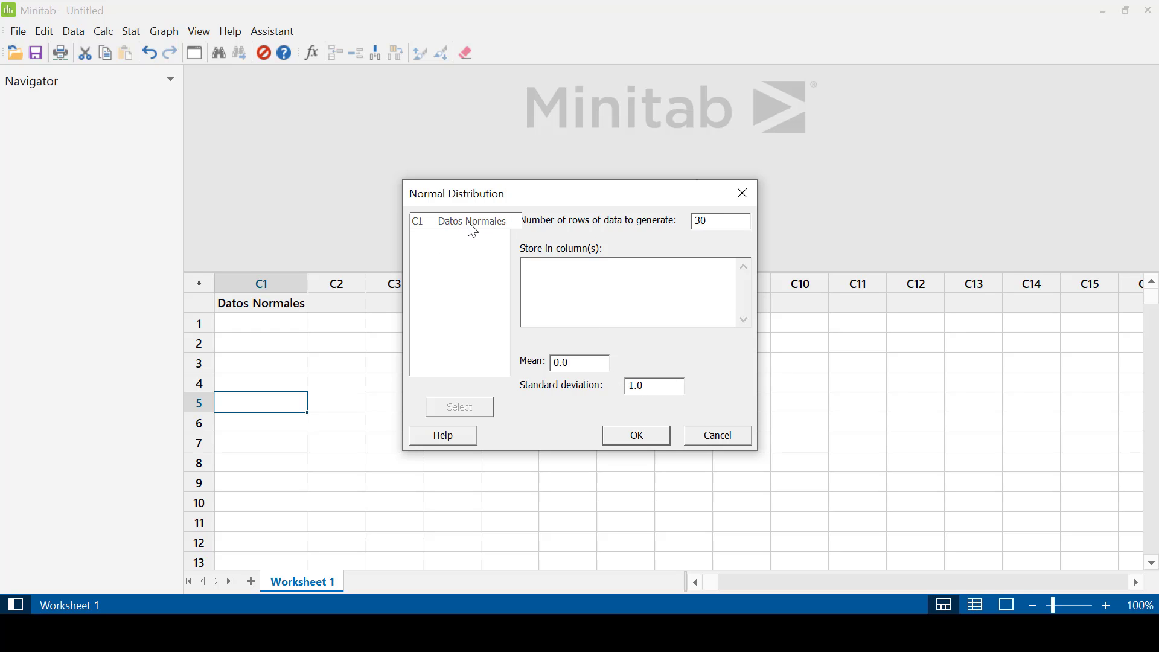
pyautogui.doubleClick(487, 228)
# Step: Set the mean to 12.5 and the standard deviation to 1.8, and generate the random data
pyautogui.click(596, 364)
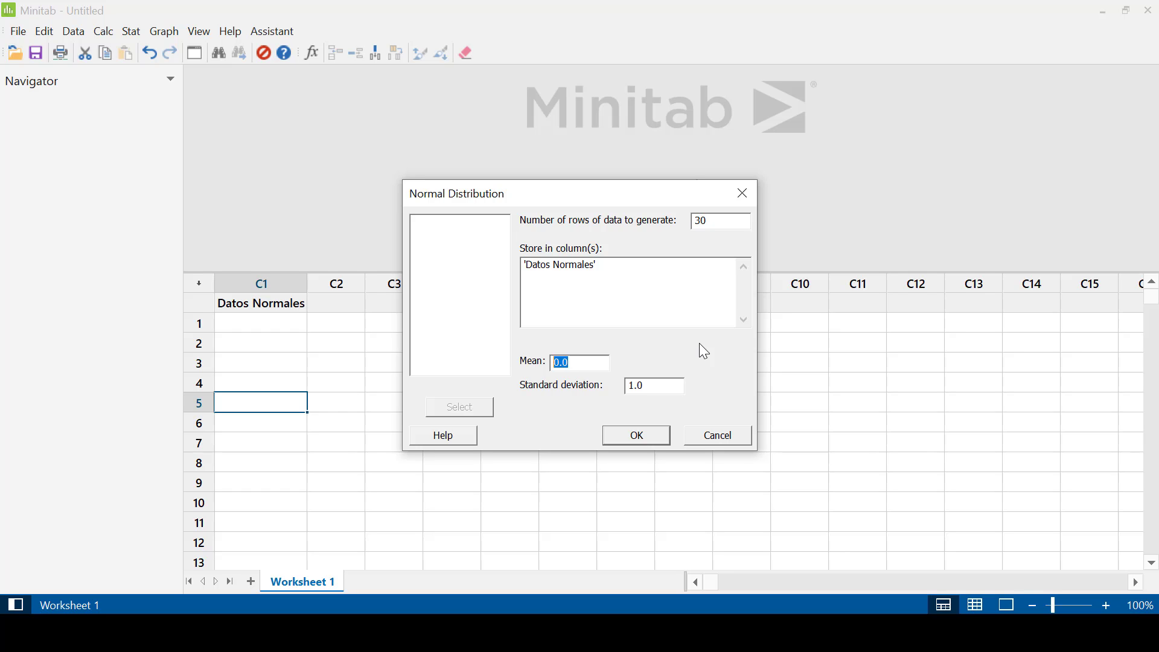
pyautogui.write('12.5')
pyautogui.press('Tab')
pyautogui.write('1.8')
pyautogui.moveTo(724, 221); pyautogui.dragTo(574, 221)
pyautogui.click(663, 436)
# Step: Review the generated values in Datos Normales from row 1 down to row 30 and return to the first row
pyautogui.click(255, 327)
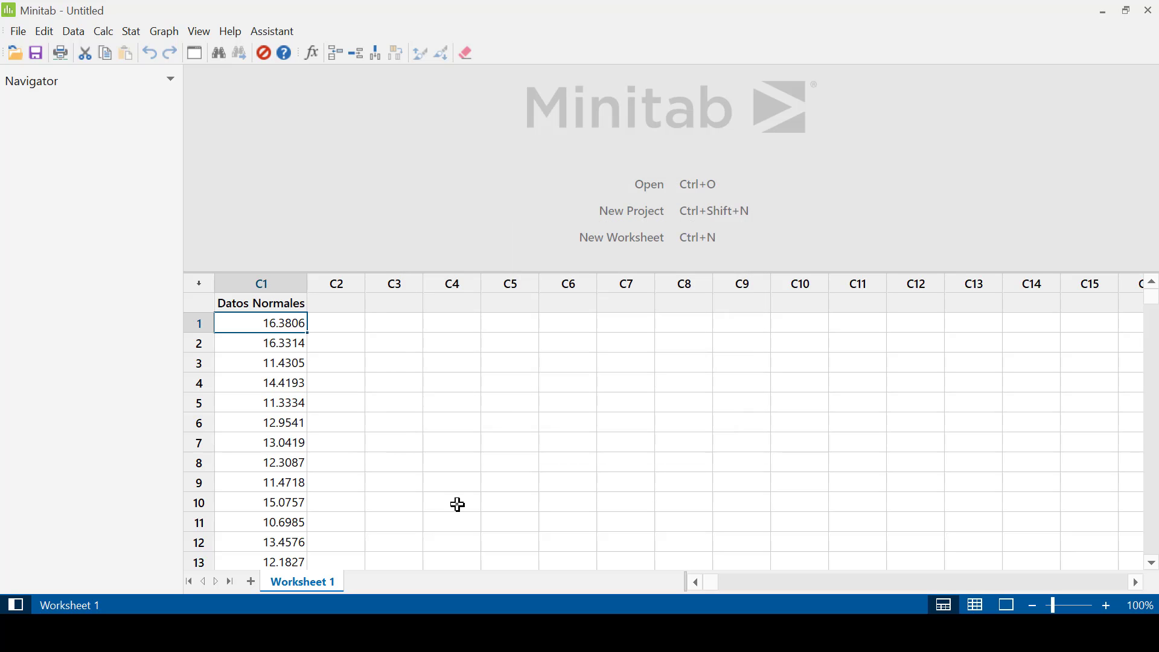
pyautogui.press('Down')
pyautogui.press('Down')
pyautogui.press('Down')
pyautogui.press('Down')
pyautogui.press('Down')
pyautogui.press('Down')
pyautogui.press('Down')
pyautogui.press('Down')
pyautogui.press('Down')
pyautogui.press('Down')
pyautogui.press('Down')
pyautogui.press('Down')
pyautogui.press('Down')
pyautogui.press('Down')
pyautogui.press('Down')
pyautogui.press('Down')
pyautogui.press('Down')
pyautogui.press('Down')
pyautogui.press('Down')
pyautogui.press('Down')
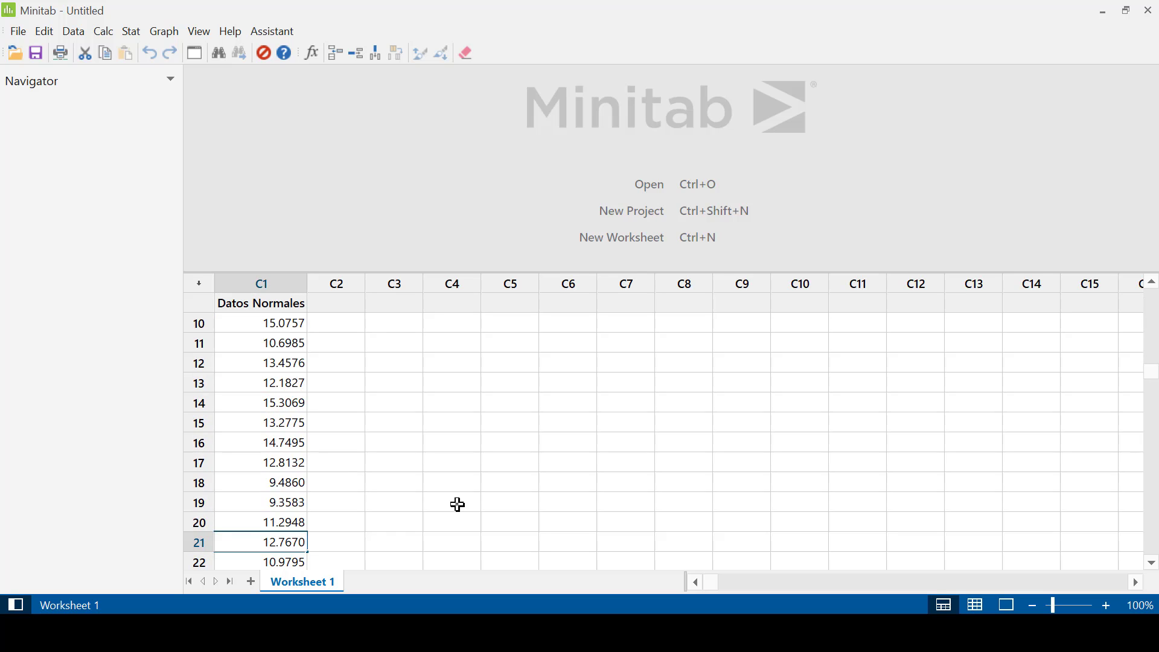
pyautogui.press('Down')
pyautogui.press('Down')
pyautogui.press('Down')
pyautogui.press('Down')
pyautogui.press('Down')
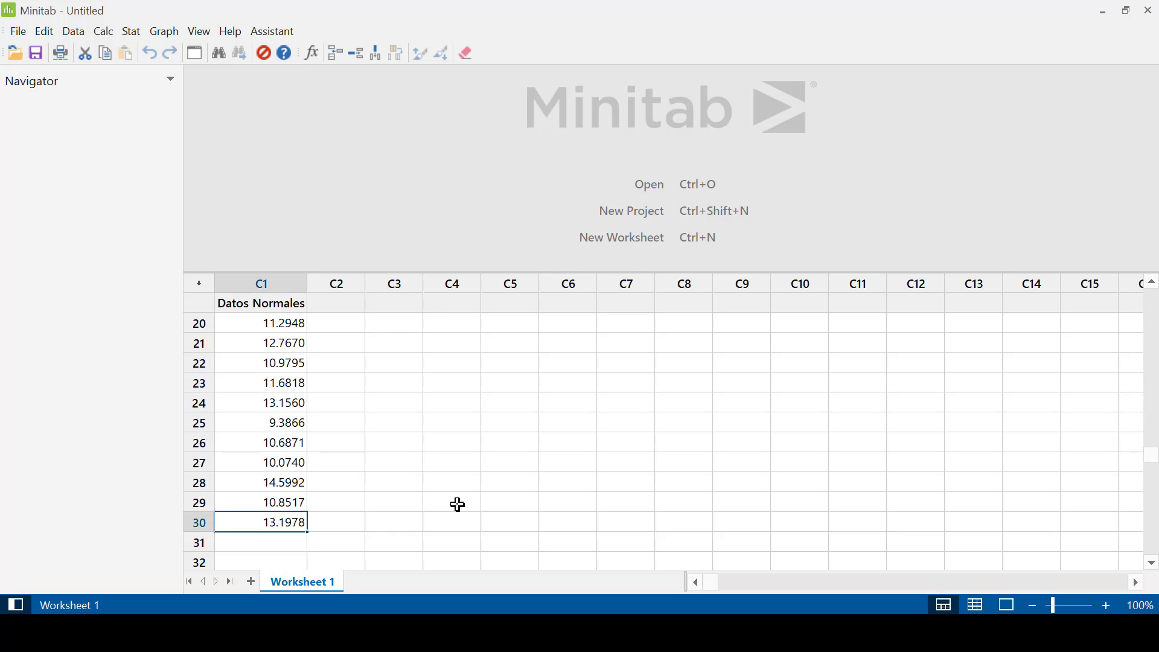
pyautogui.press('Up')
pyautogui.press('Up')
pyautogui.press('Up')
pyautogui.press('Up')
pyautogui.press('Up')
pyautogui.press('Up')
pyautogui.press('Up')
pyautogui.press('Up')
pyautogui.press('Up')
pyautogui.press('Up')
pyautogui.press('Up')
pyautogui.press('Up')
pyautogui.press('Up')
pyautogui.press('Up')
pyautogui.press('Up')
pyautogui.press('Up')
pyautogui.press('Up')
pyautogui.press('Up')
pyautogui.press('Up')
pyautogui.press('Up')
pyautogui.press('Up')
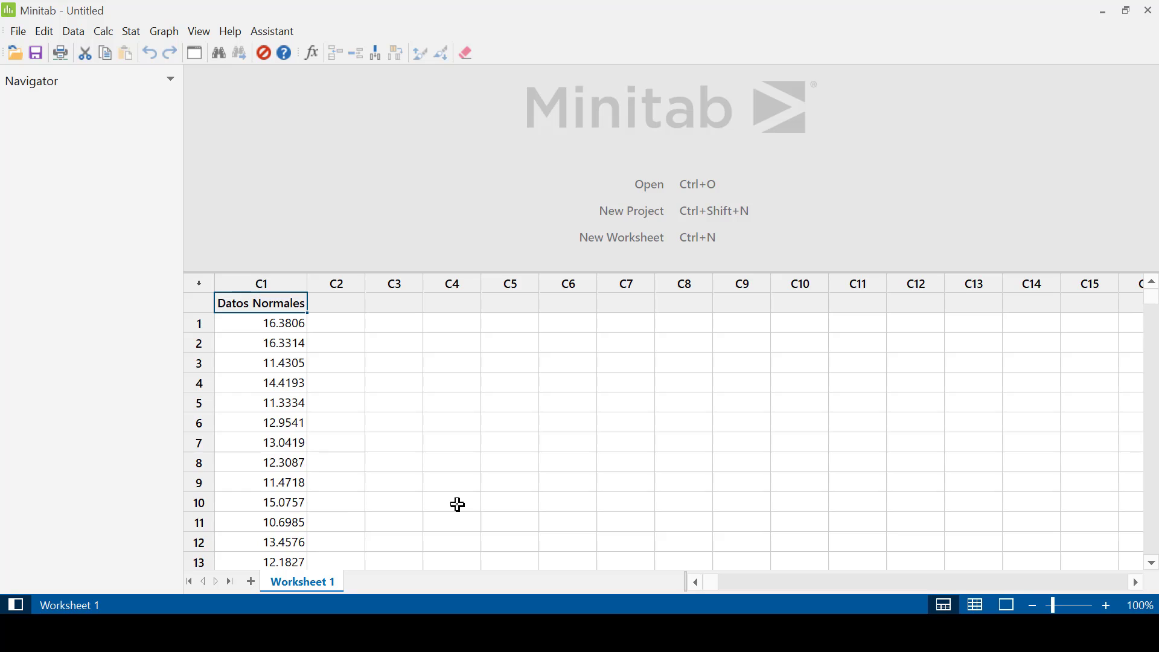
pyautogui.press('Down')
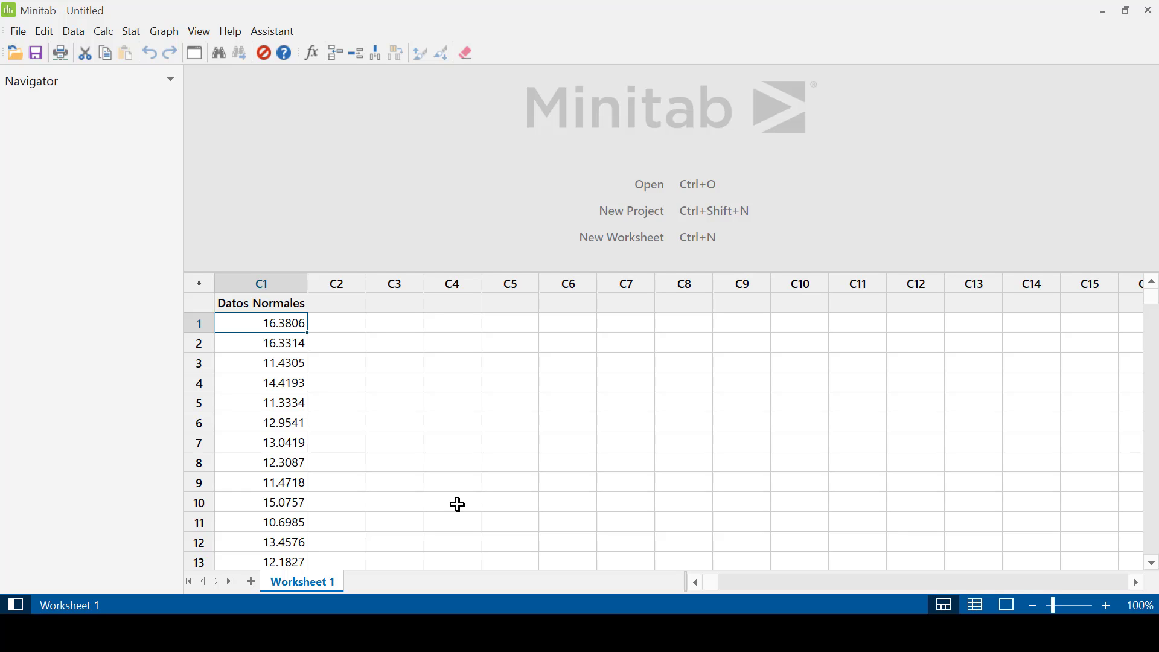
# Step: Run an Anderson-Darling normality test on Datos Normales titled "Prueba de normalidad" and show only the output
pyautogui.click(131, 31)
pyautogui.moveTo(163, 55)
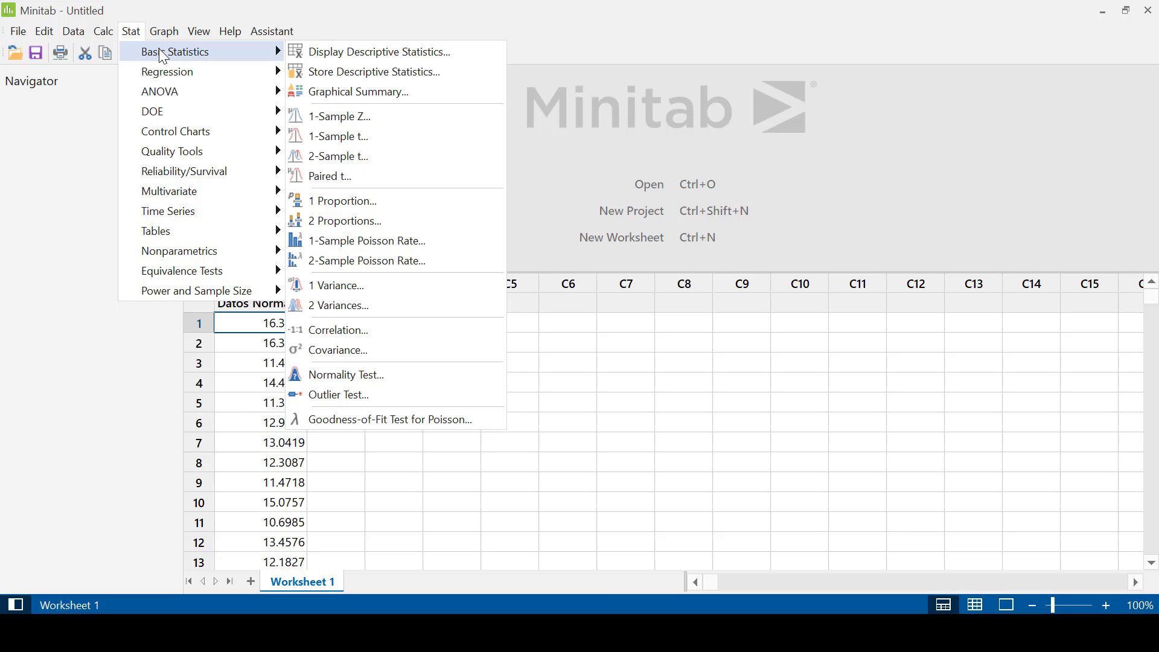
pyautogui.click(392, 375)
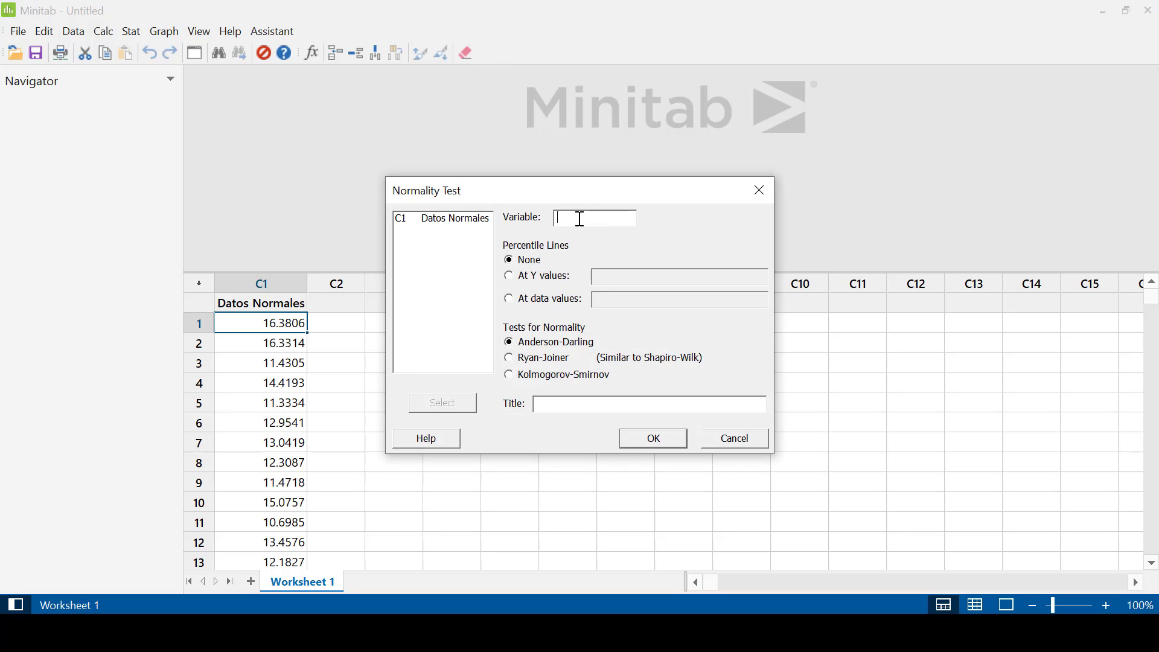
pyautogui.click(445, 220)
pyautogui.doubleClick(445, 220)
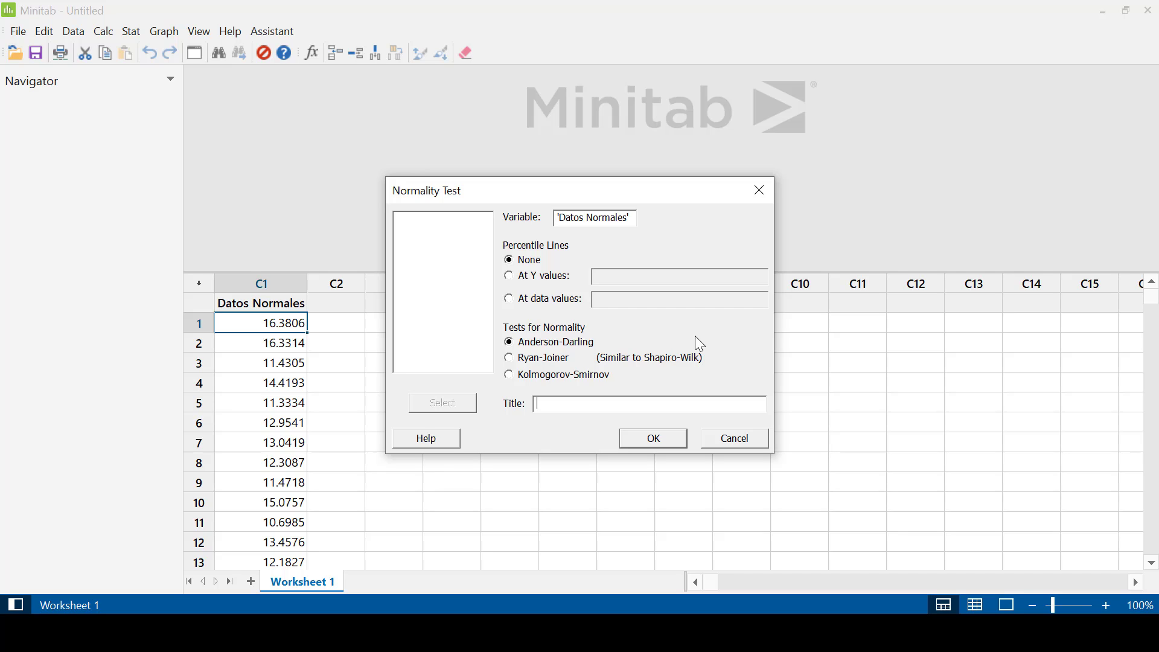
pyautogui.write('Prueba de normalidad')
pyautogui.click(671, 439)
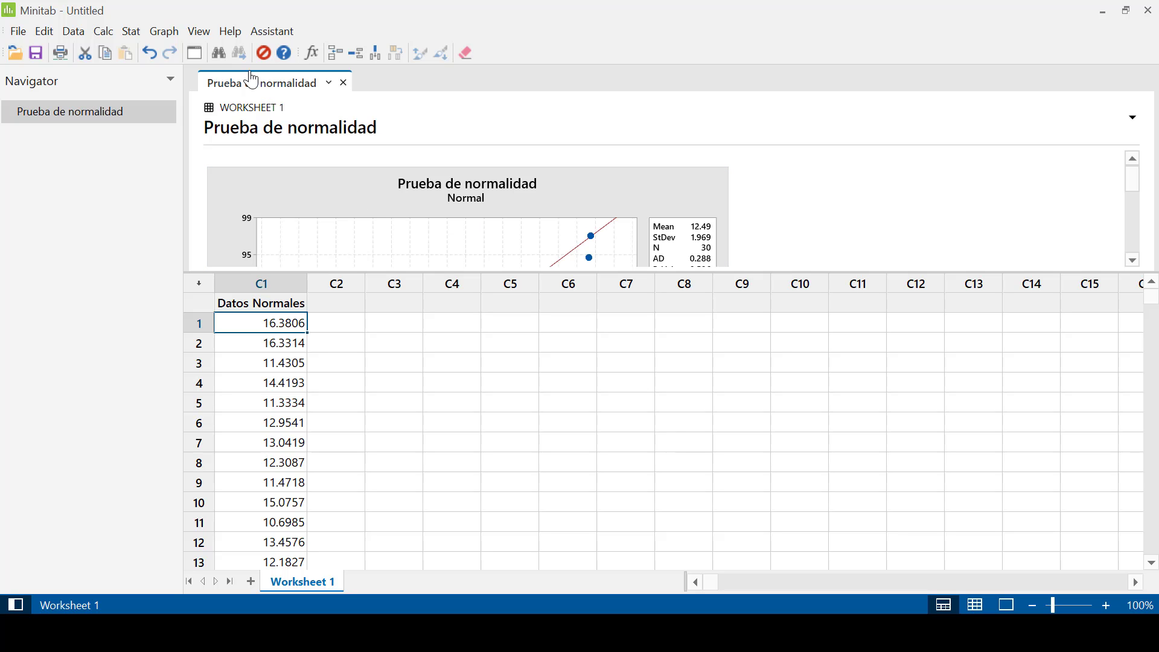
pyautogui.click(208, 36)
pyautogui.click(251, 136)
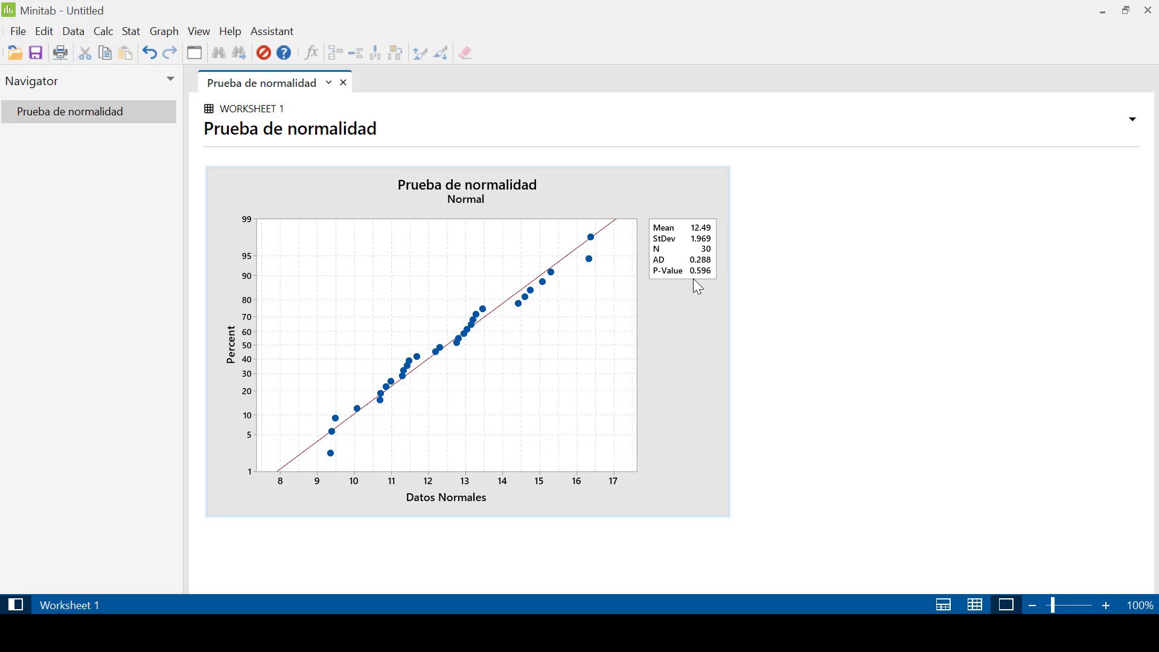
# Step: Create a simple histogram of Datos Normales
pyautogui.click(132, 33)
pyautogui.click(164, 31)
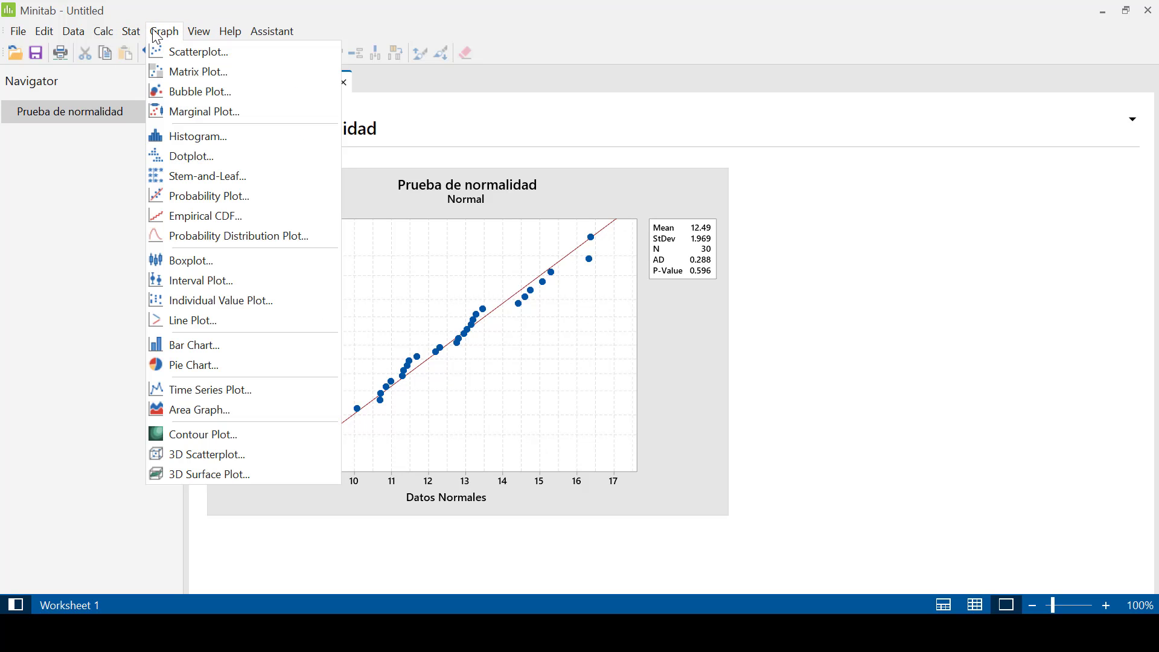
pyautogui.click(222, 137)
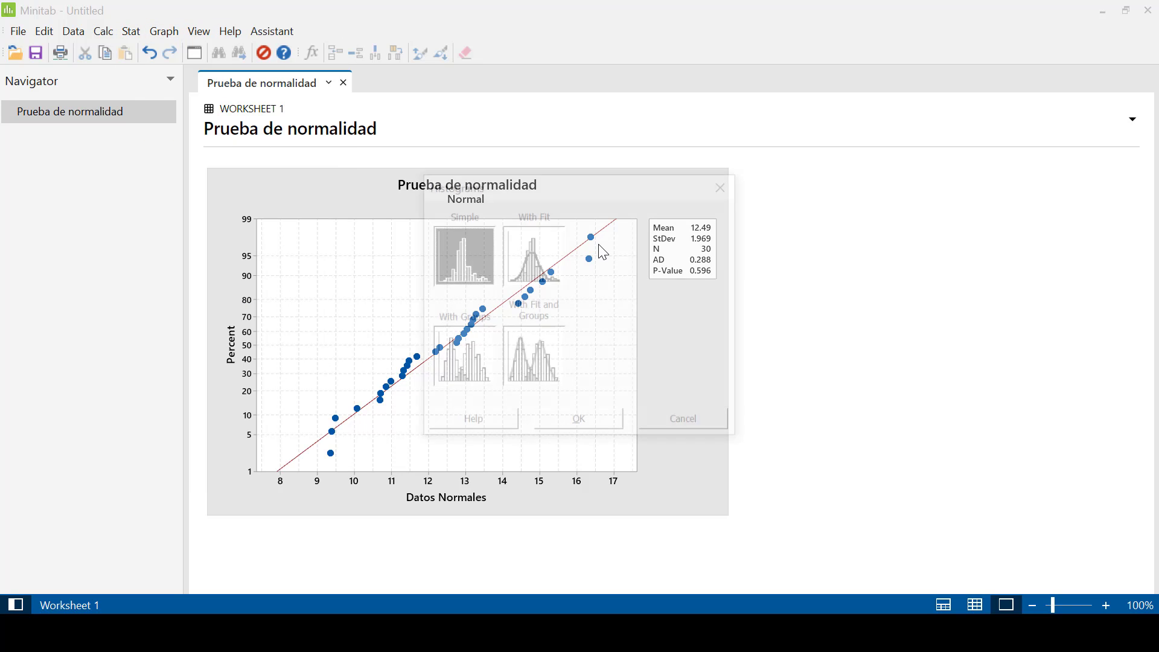
pyautogui.click(579, 422)
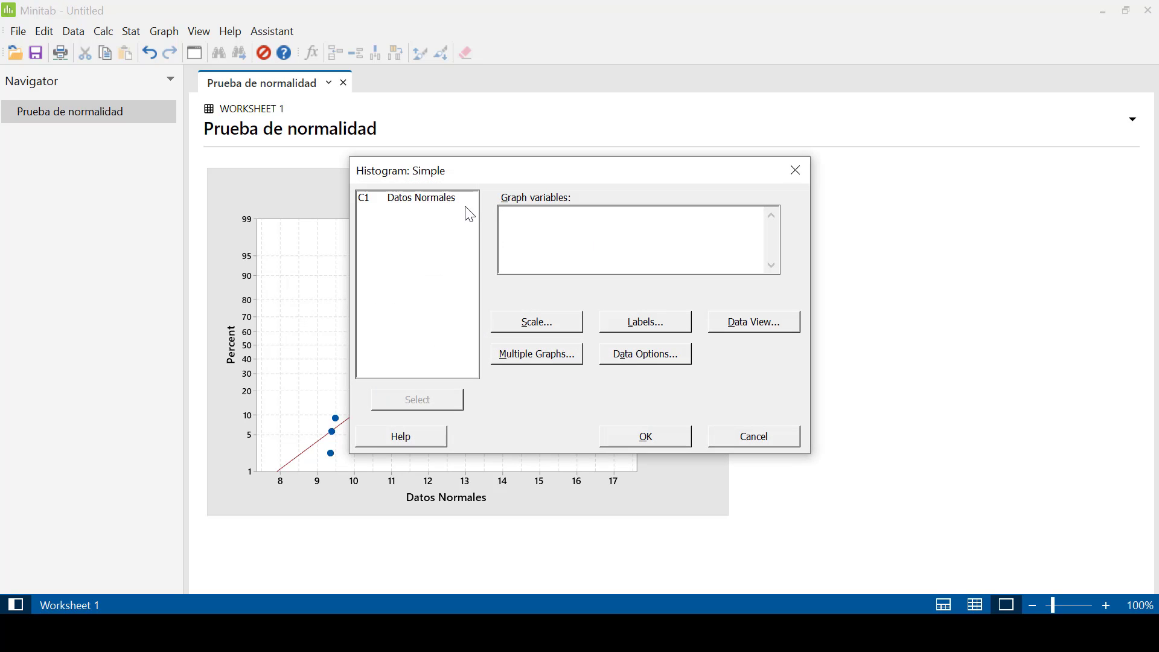
pyautogui.doubleClick(432, 199)
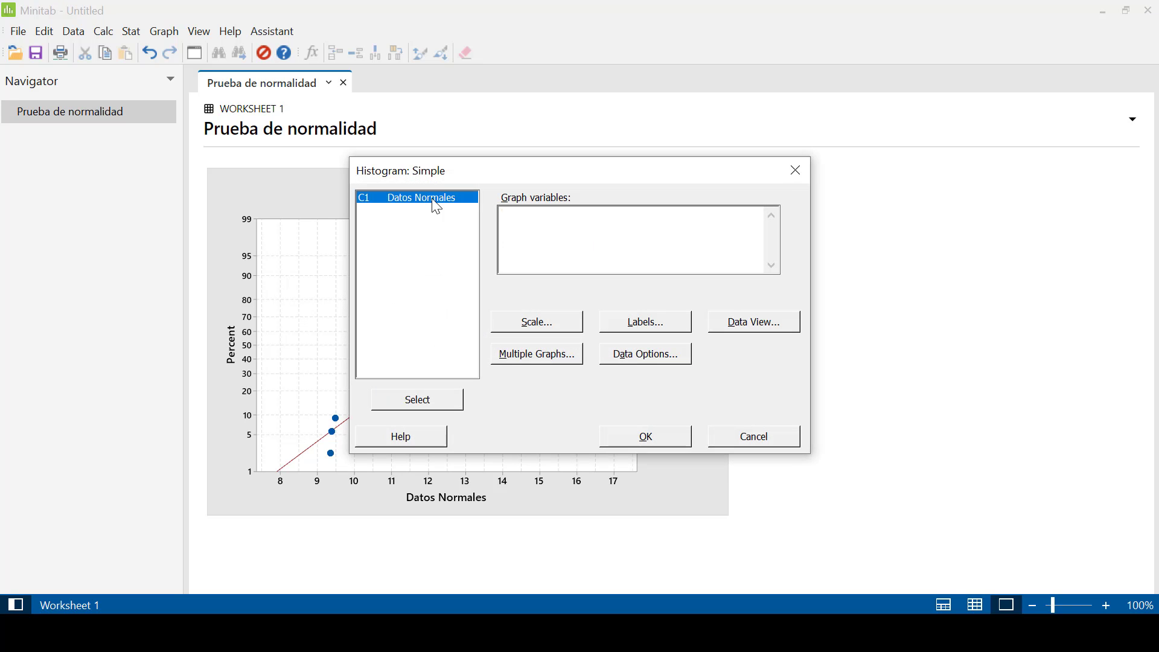
pyautogui.click(681, 438)
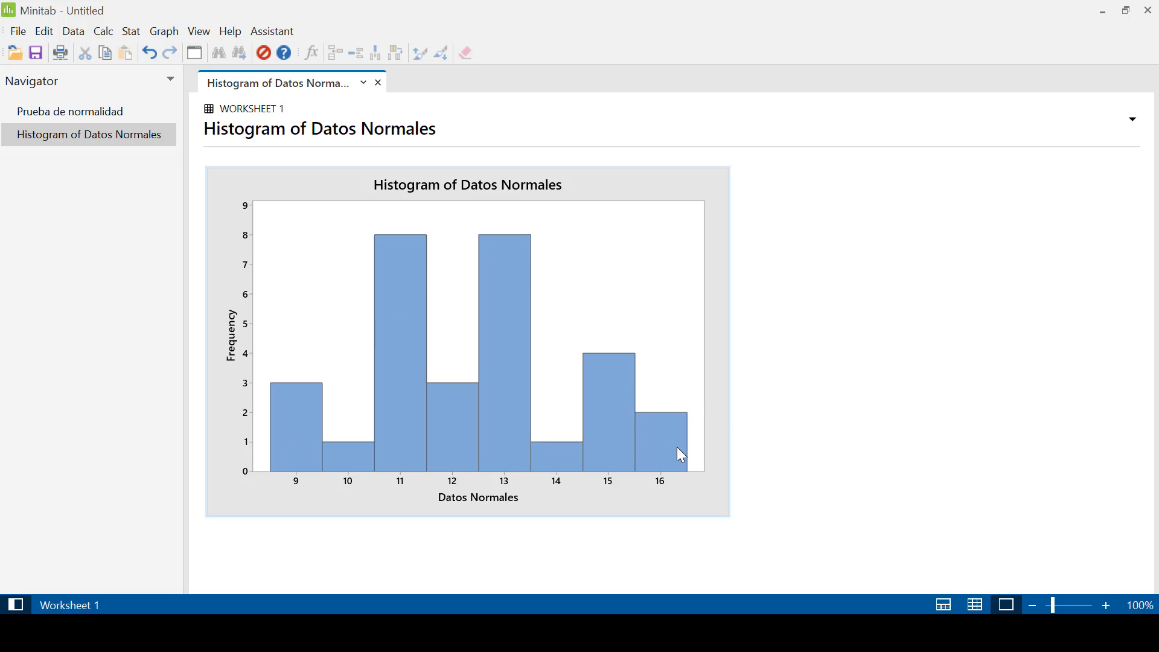
# Step: Open the histogram of Datos Normales for graph editing
pyautogui.moveTo(678, 449)
pyautogui.moveTo(558, 463)
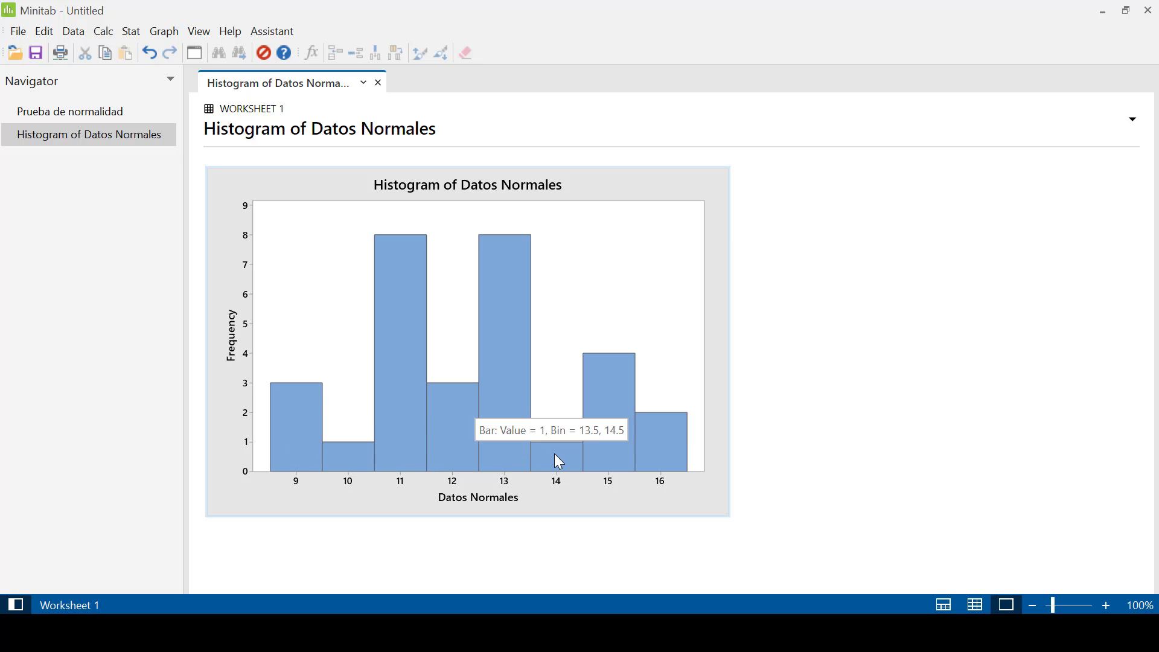
pyautogui.click(401, 438)
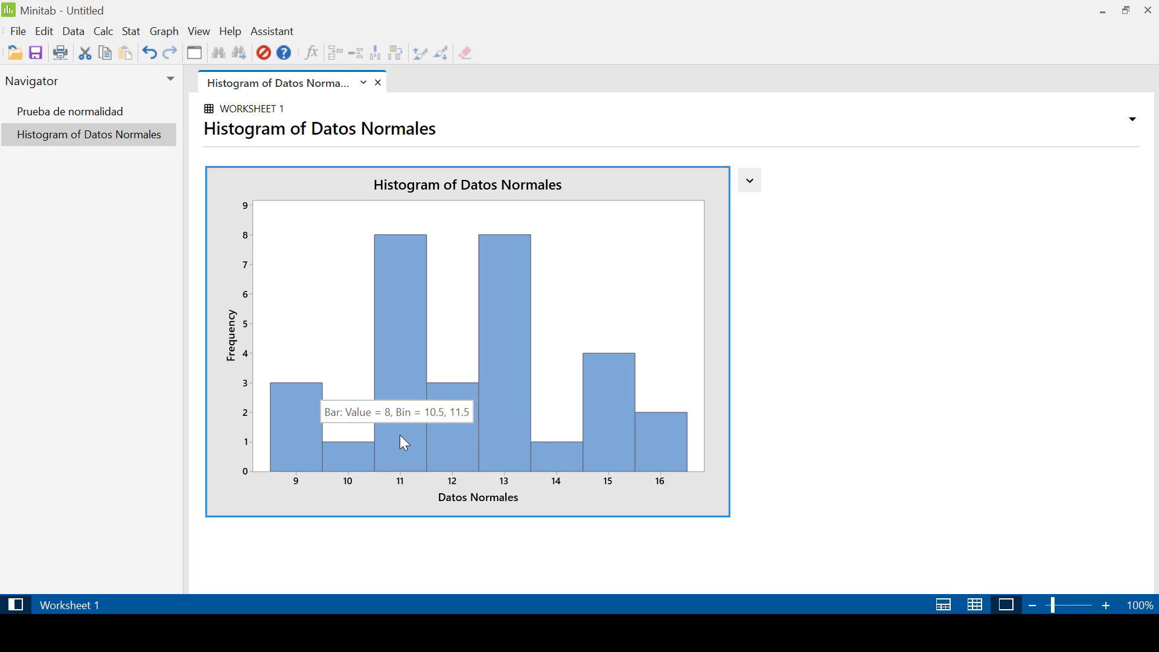
pyautogui.doubleClick(401, 438)
# Step: Set the binning of the histogram bars to 10 intervals
pyautogui.doubleClick(495, 325)
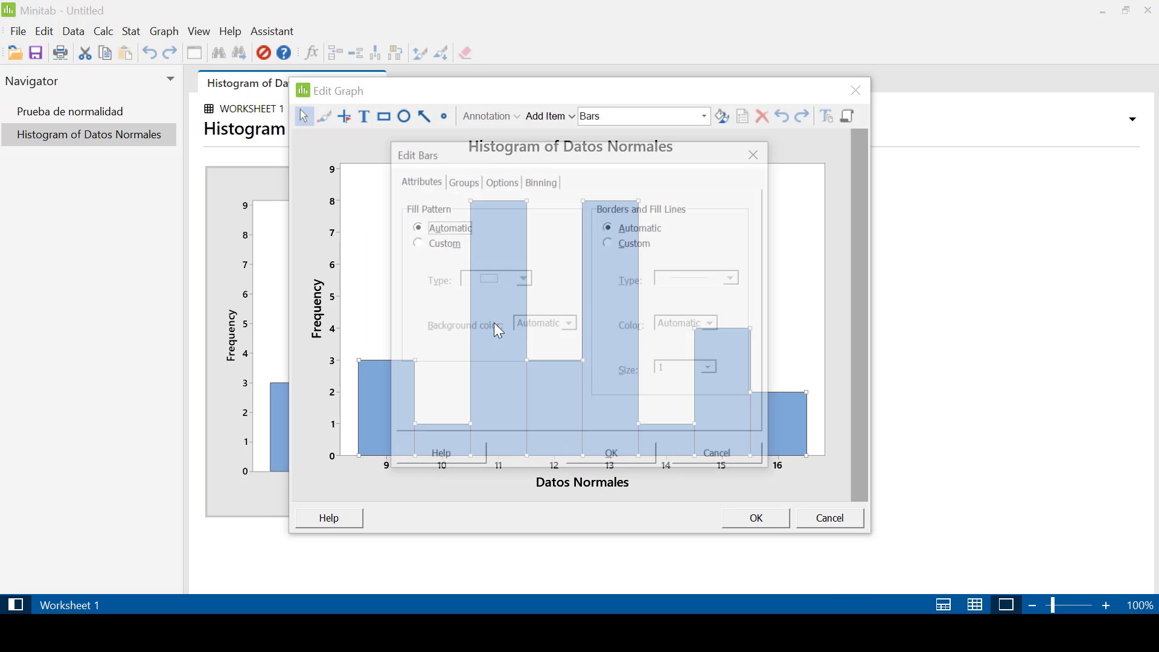
pyautogui.click(538, 181)
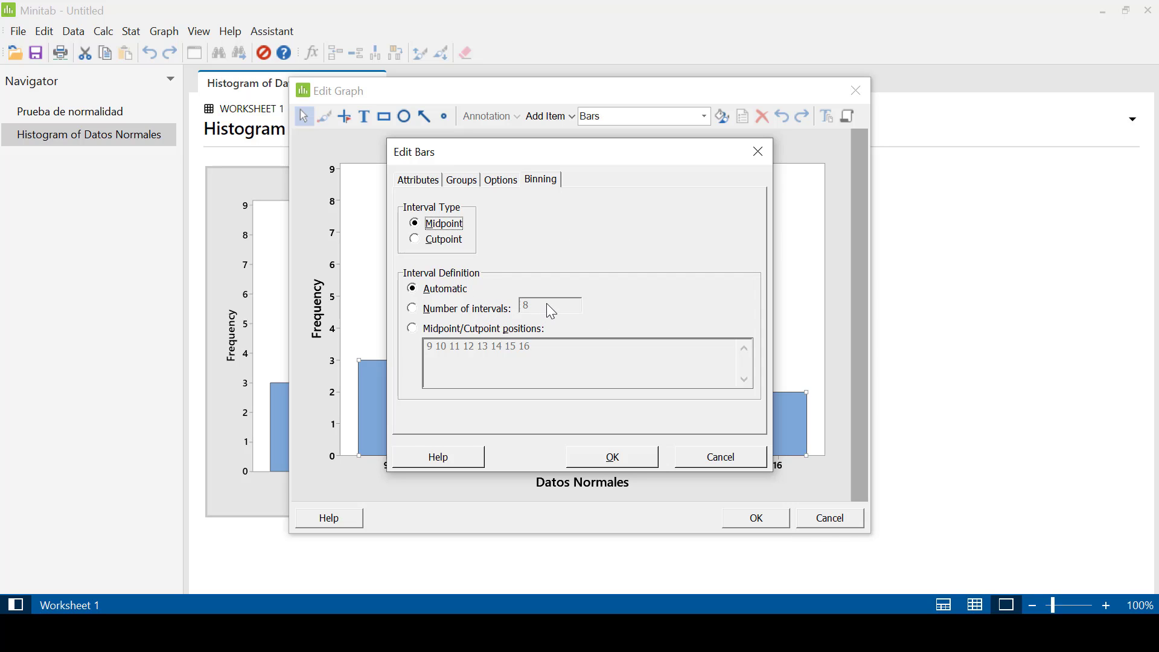
pyautogui.click(491, 308)
pyautogui.press('Tab')
pyautogui.write('10')
pyautogui.click(623, 459)
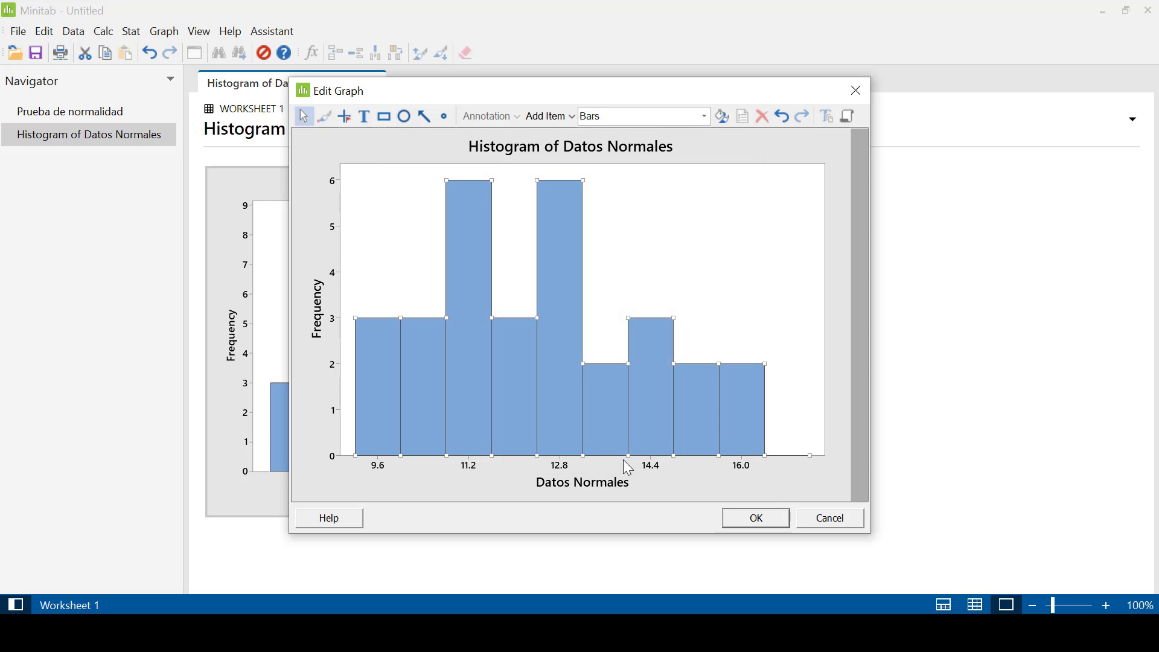
# Step: Change the number of intervals of the histogram bars to 8
pyautogui.doubleClick(669, 416)
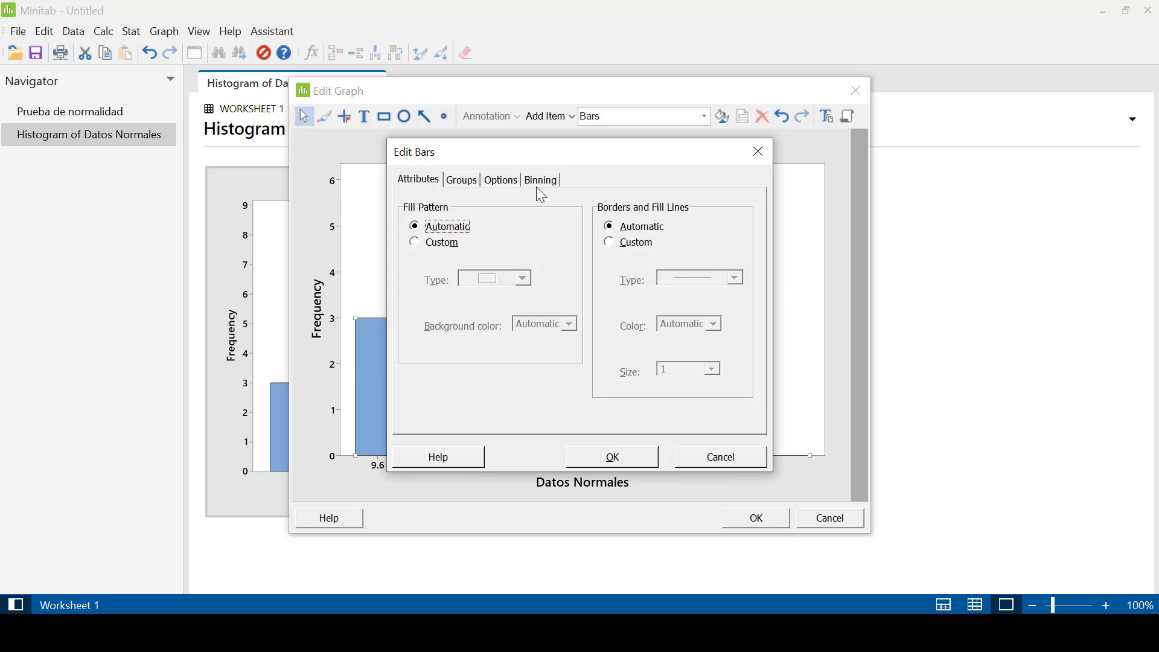
pyautogui.click(539, 182)
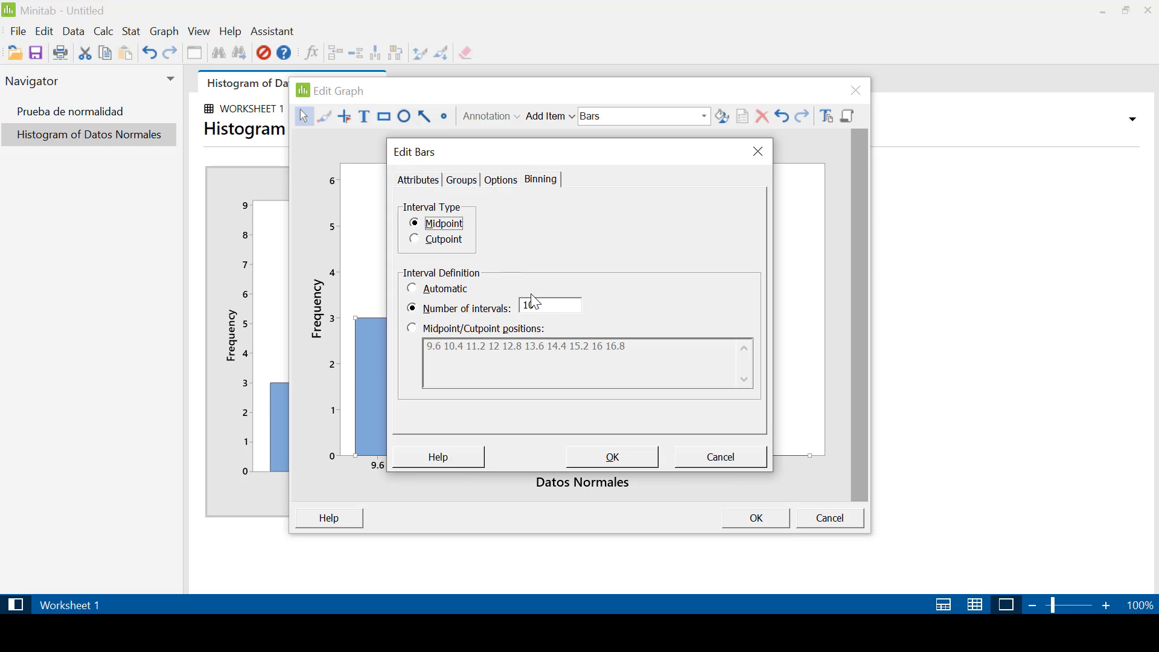
pyautogui.doubleClick(543, 306)
pyautogui.write('8')
pyautogui.click(642, 458)
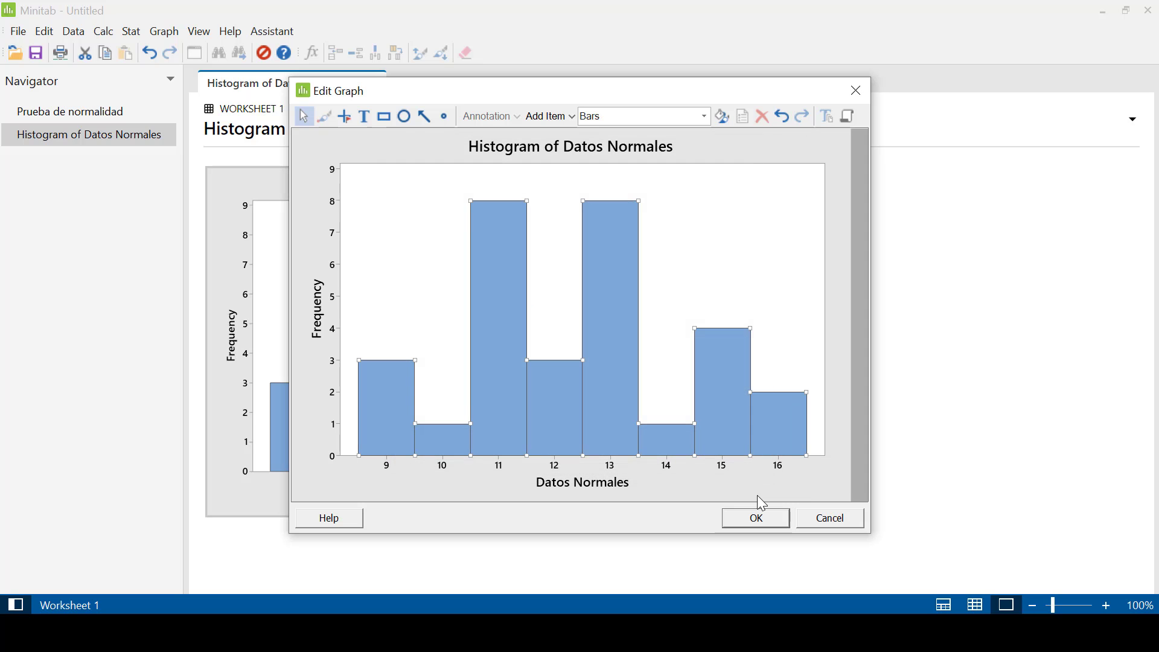
# Step: Set the number of intervals of the histogram bars to 6 and apply the graph edits
pyautogui.doubleClick(604, 414)
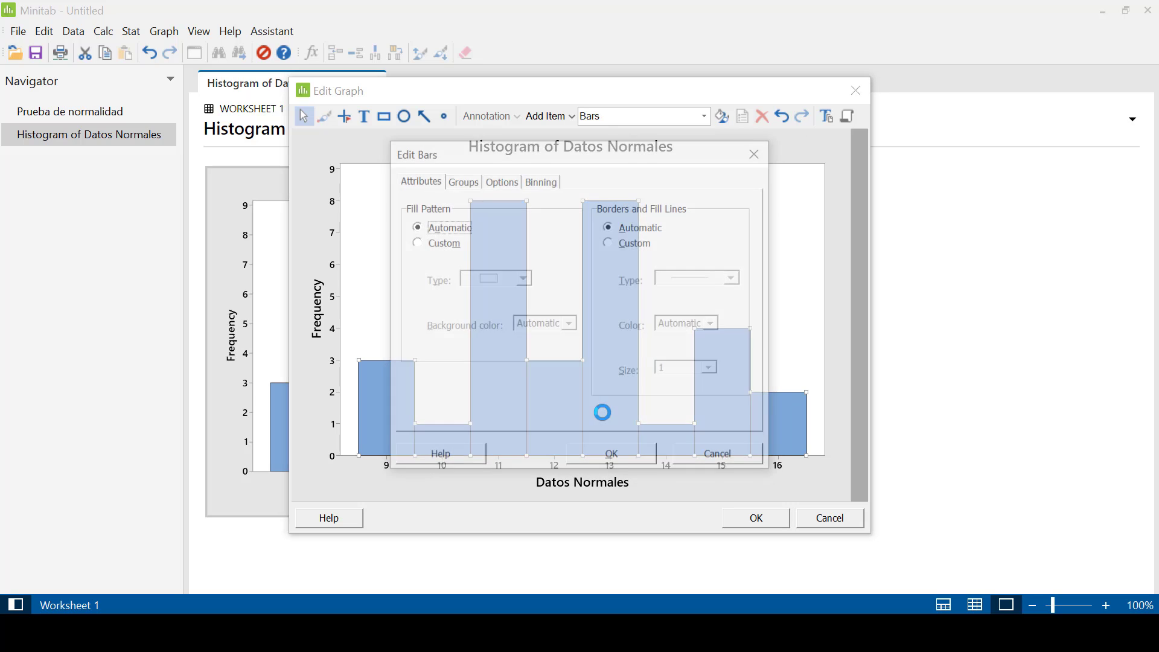
pyautogui.click(553, 188)
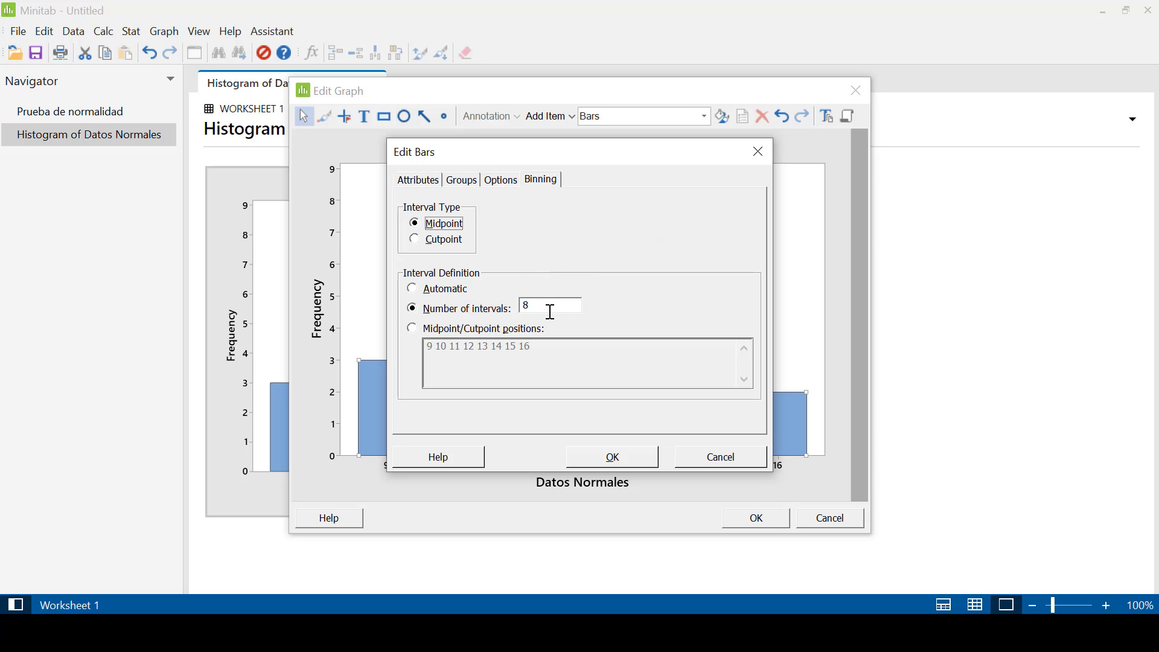
pyautogui.moveTo(549, 309); pyautogui.dragTo(412, 293)
pyautogui.write('6')
pyautogui.click(636, 464)
pyautogui.click(773, 308)
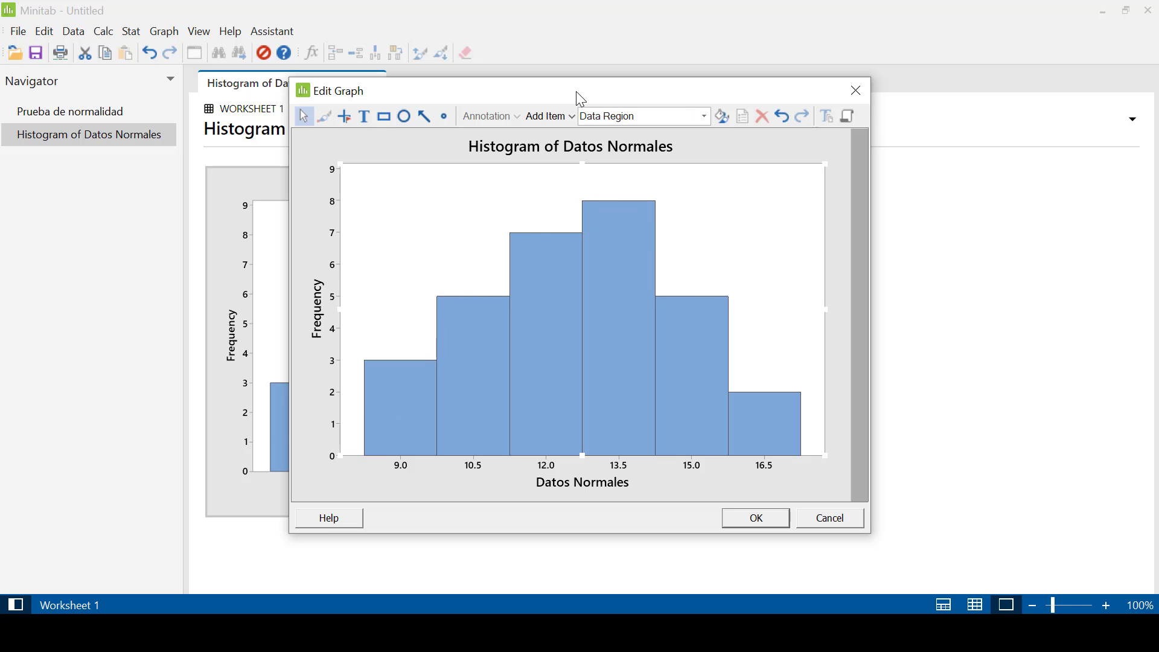
pyautogui.moveTo(581, 99); pyautogui.dragTo(741, 106)
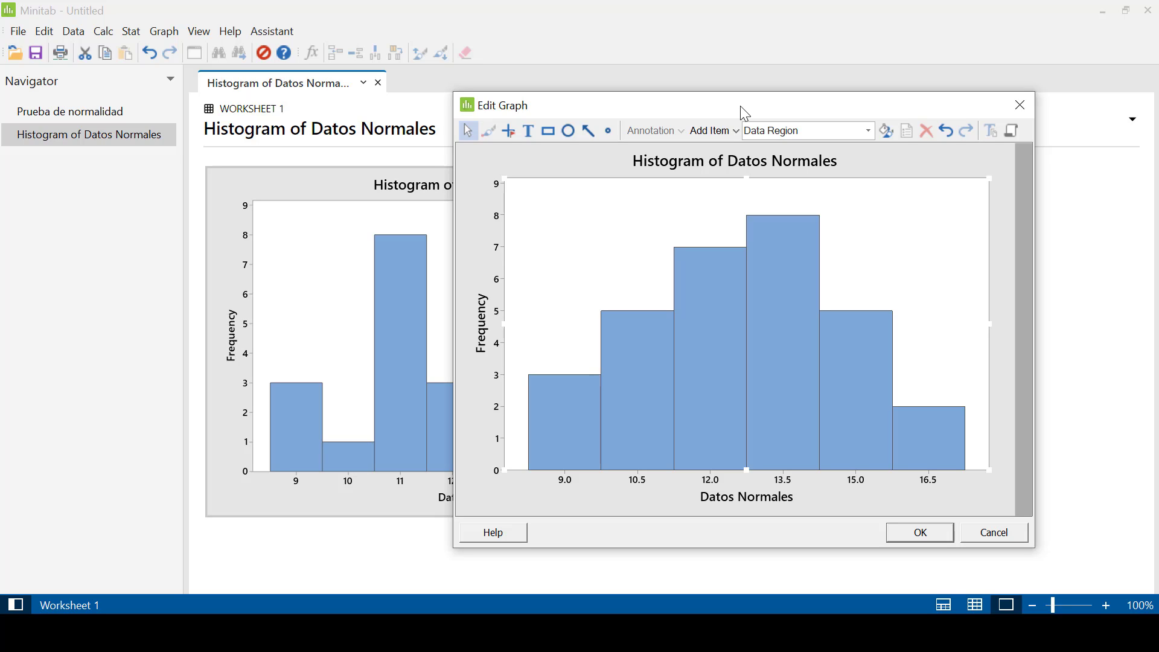
pyautogui.moveTo(745, 112); pyautogui.dragTo(844, 148)
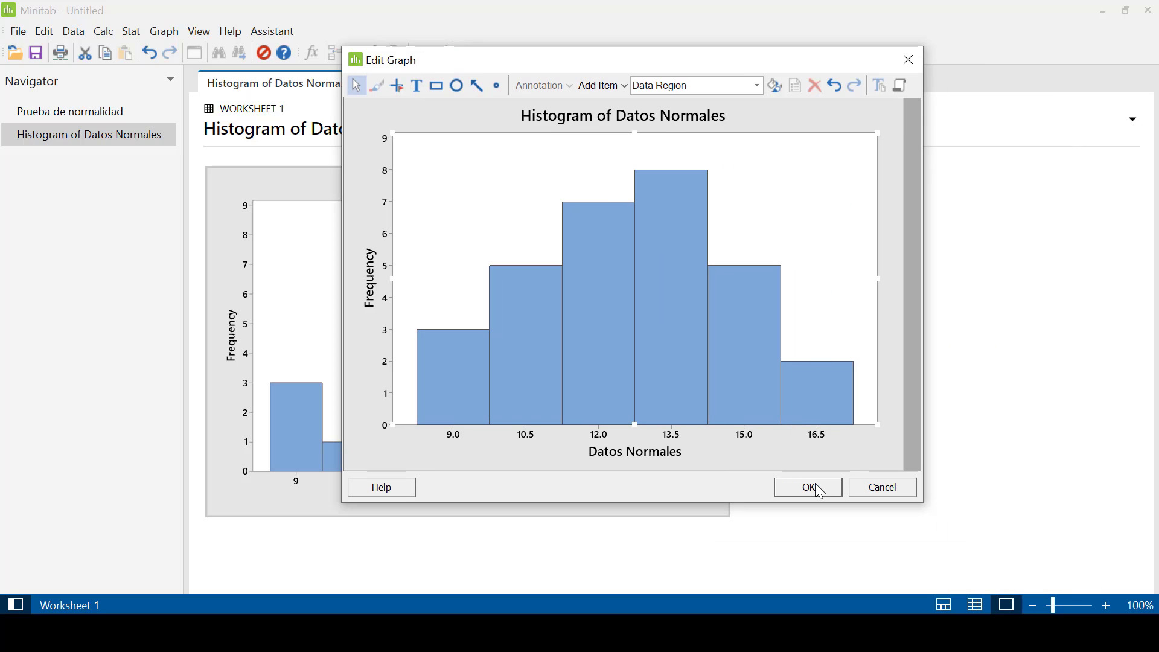
pyautogui.click(818, 490)
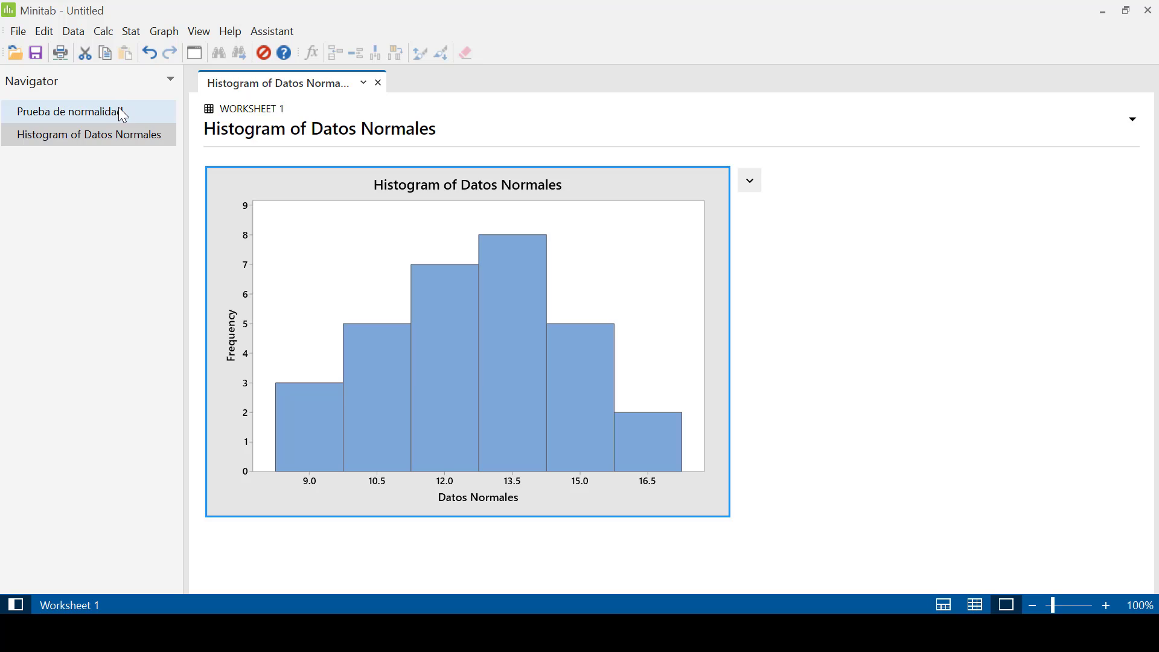
# Step: Return to the Prueba de normalidad output to view the normality plot
pyautogui.click(122, 114)
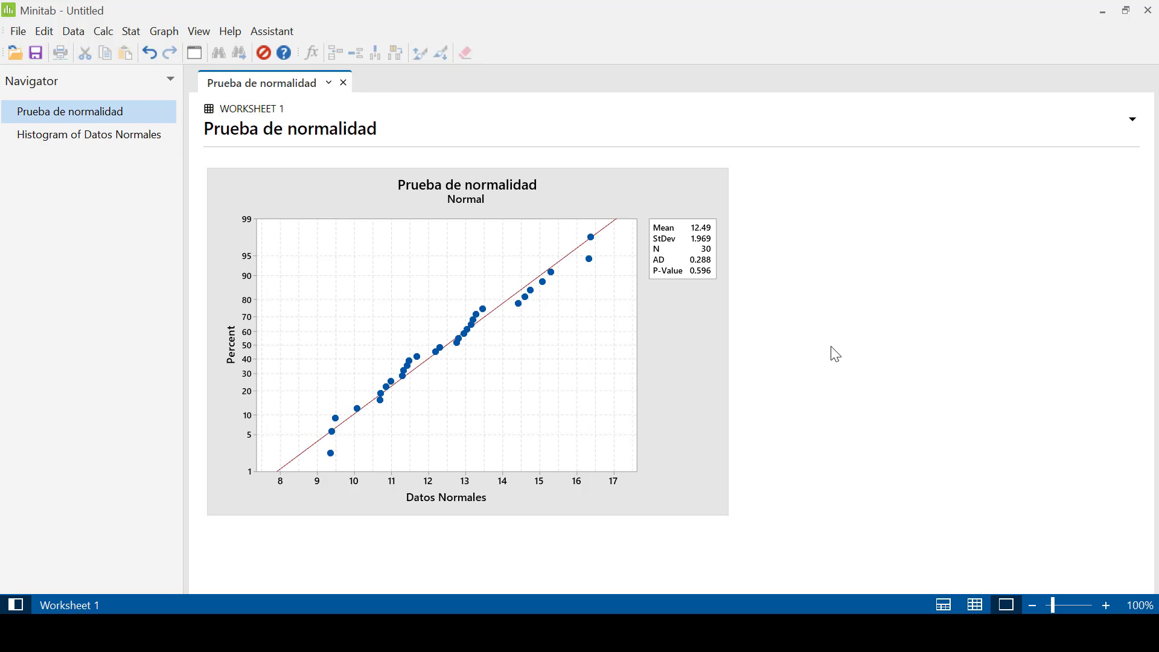